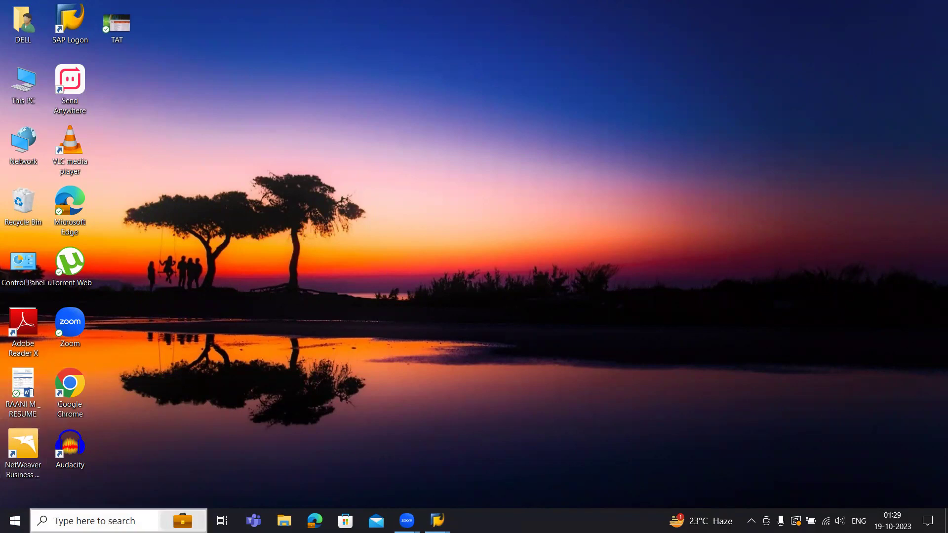
# Step: Launch Excel 2013 from Windows search and start a blank workbook
pyautogui.click(94, 520)
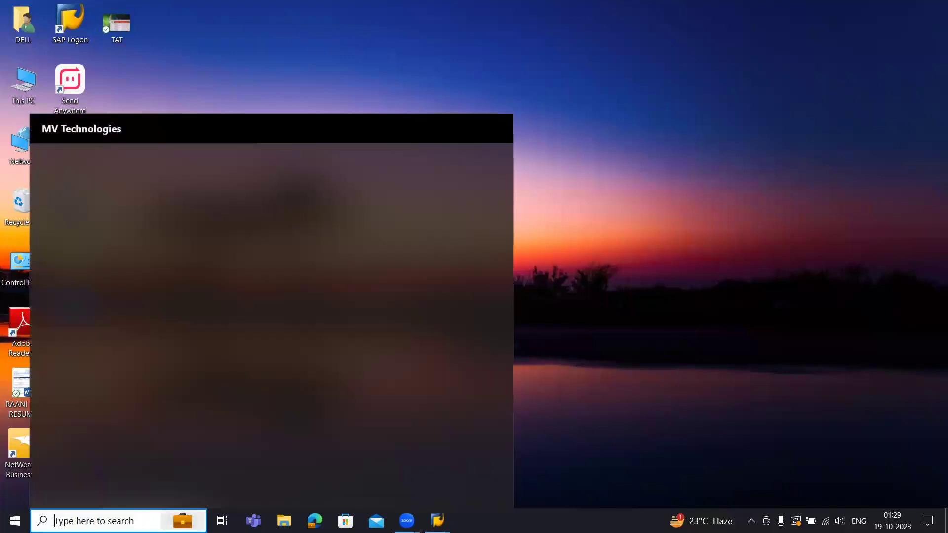
pyautogui.write('word')
pyautogui.press('BackSpace')
pyautogui.press('BackSpace')
pyautogui.press('BackSpace')
pyautogui.write('excel')
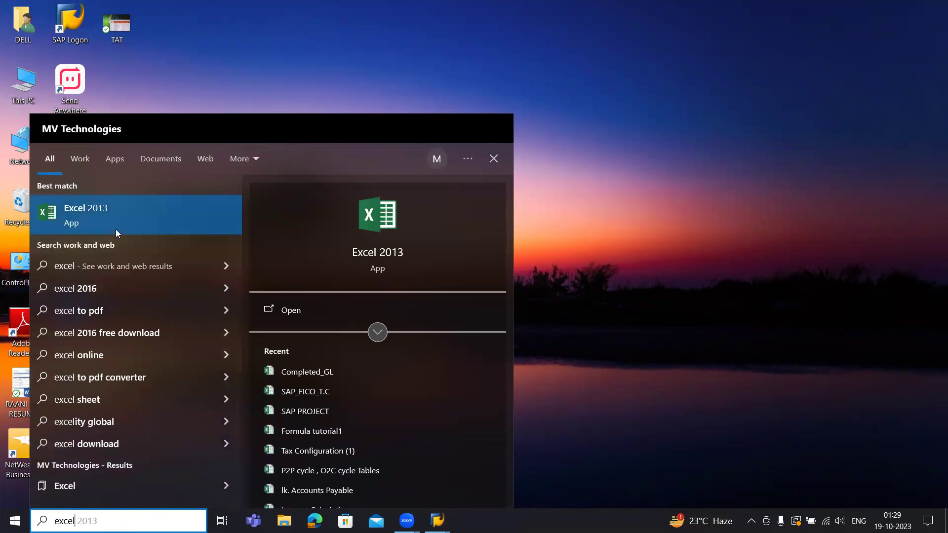
pyautogui.click(116, 229)
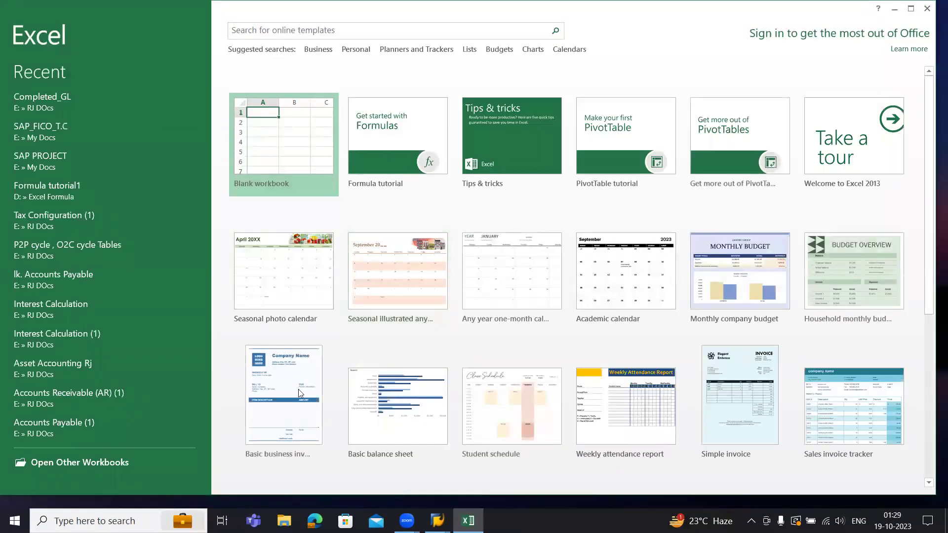
pyautogui.click(297, 148)
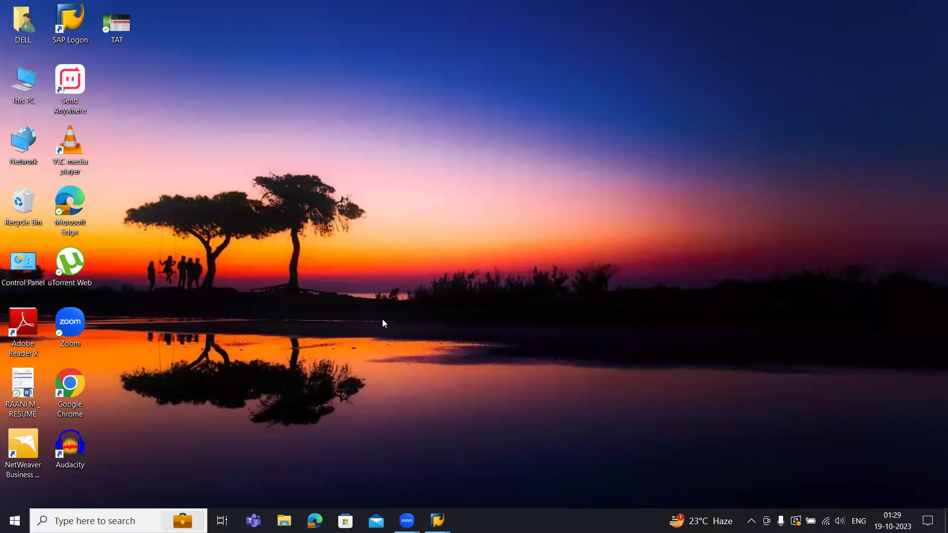
# Step: Run excel from Win+R, start a blank workbook, then close Excel
pyautogui.press('super+r')
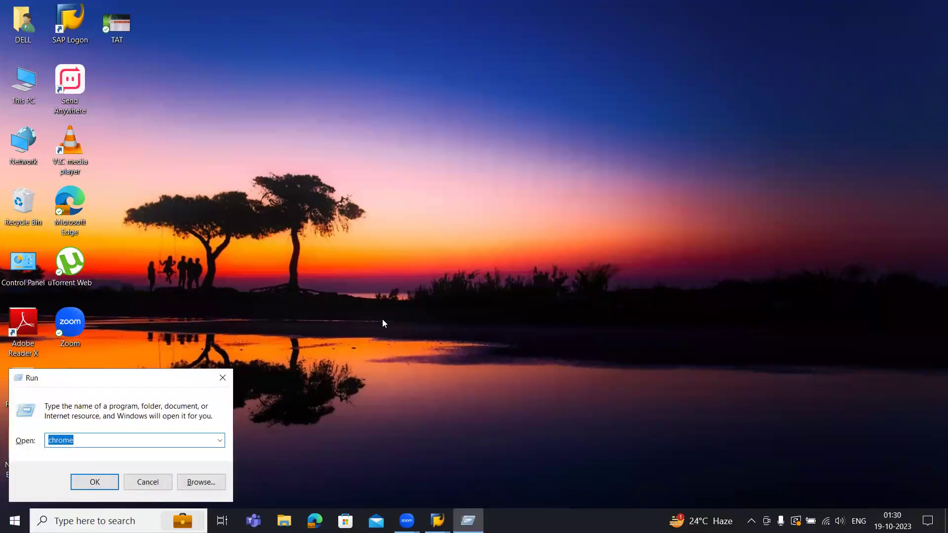
pyautogui.press('BackSpace')
pyautogui.write('exc')
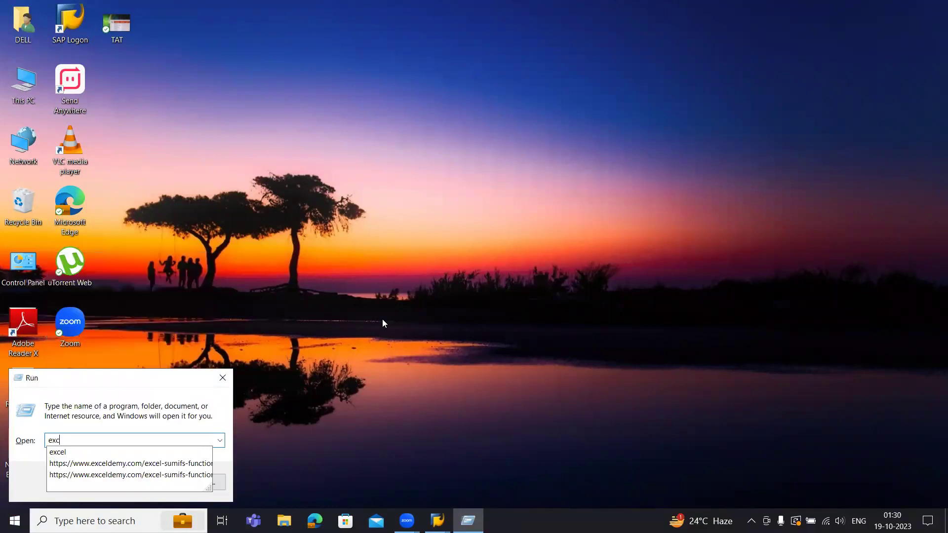
pyautogui.write('el')
pyautogui.press('Return')
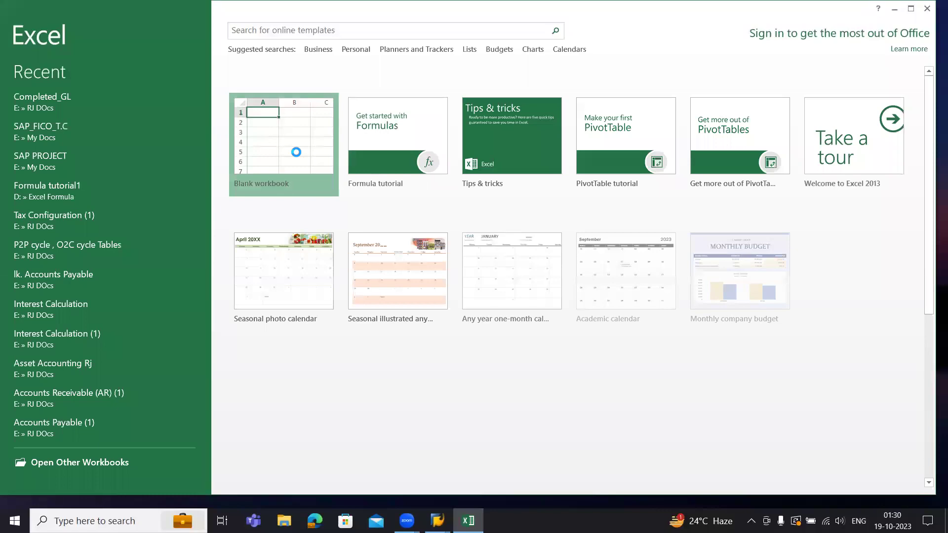
pyautogui.click(296, 152)
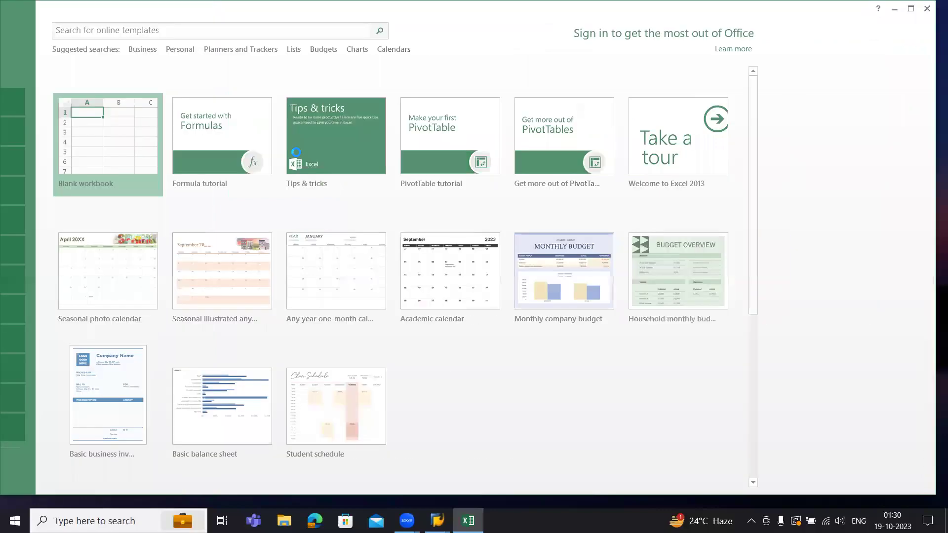
pyautogui.click(926, 8)
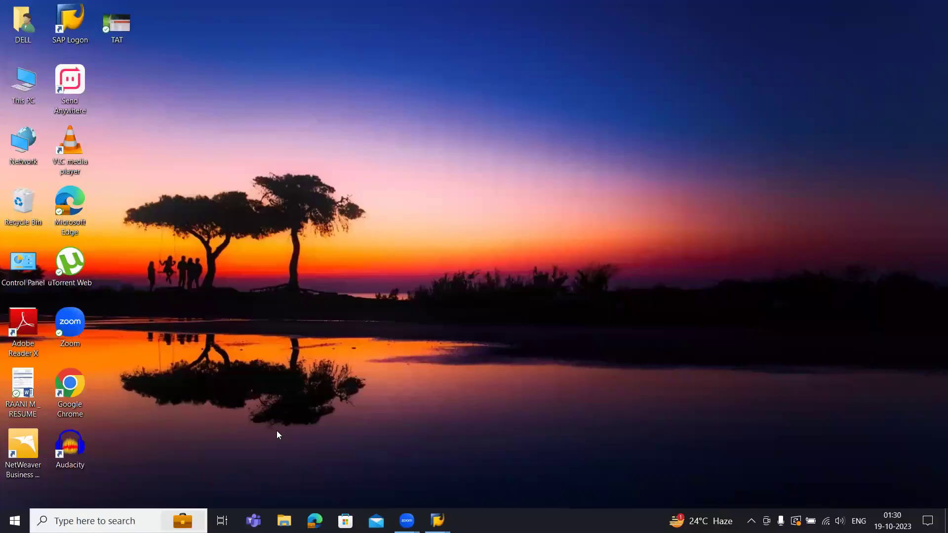
# Step: Run chrome from Win+R and close it, then reopen Run with its field cleared
pyautogui.press('super+r')
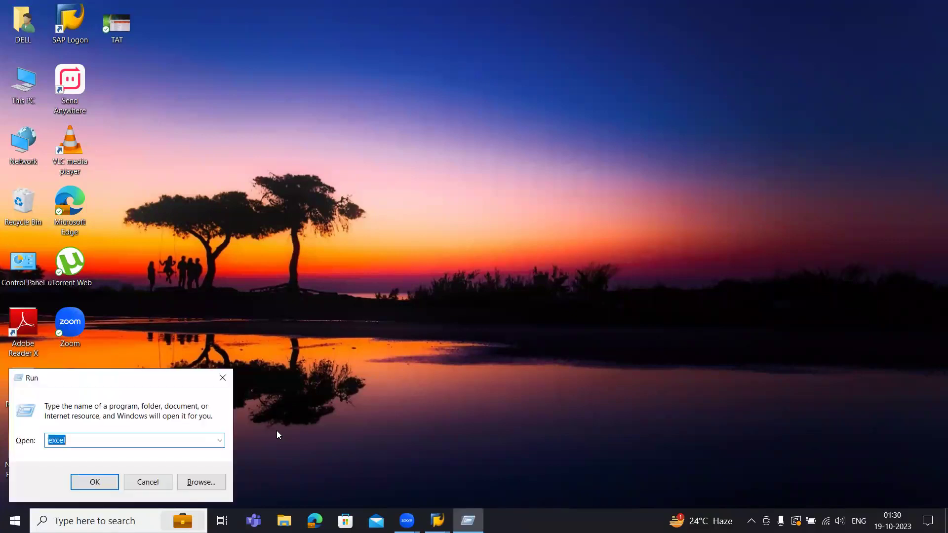
pyautogui.write('chrome')
pyautogui.press('Return')
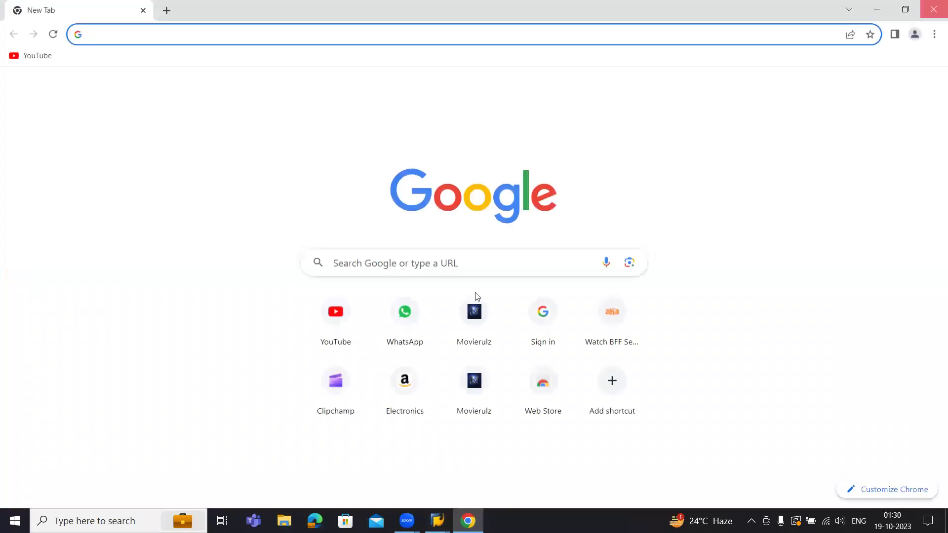
pyautogui.click(933, 8)
pyautogui.press('super+r')
pyautogui.press('BackSpace')
pyautogui.write('excel')
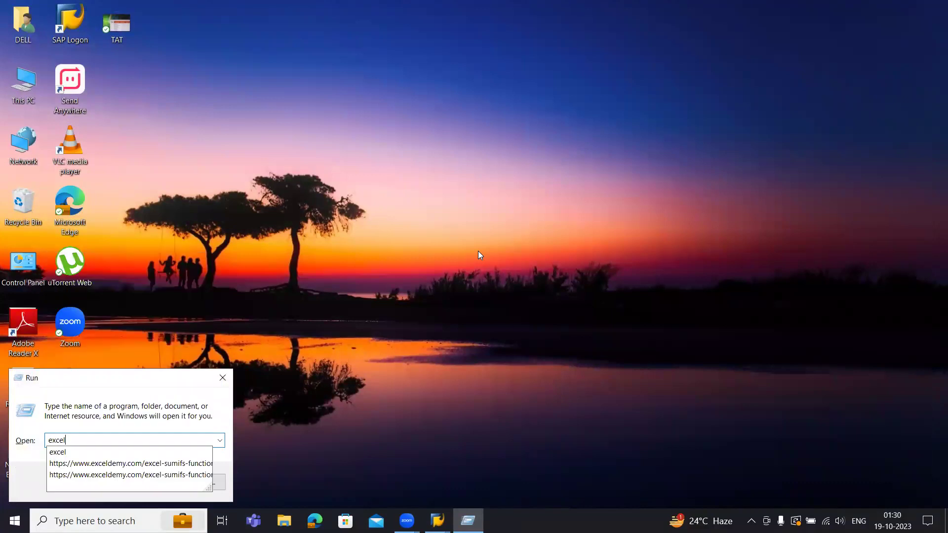
# Step: Choose excel from the Run dialog's history of past commands
pyautogui.click(219, 441)
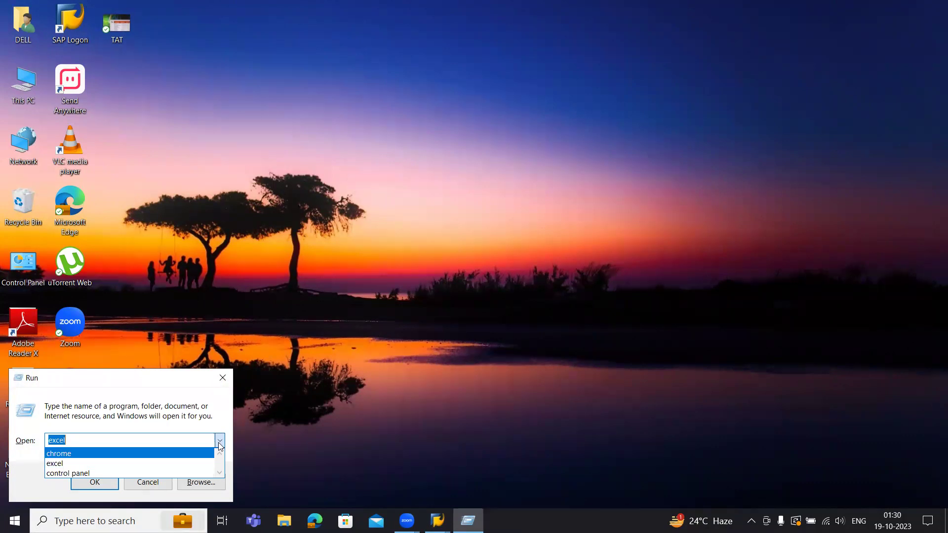
pyautogui.click(219, 444)
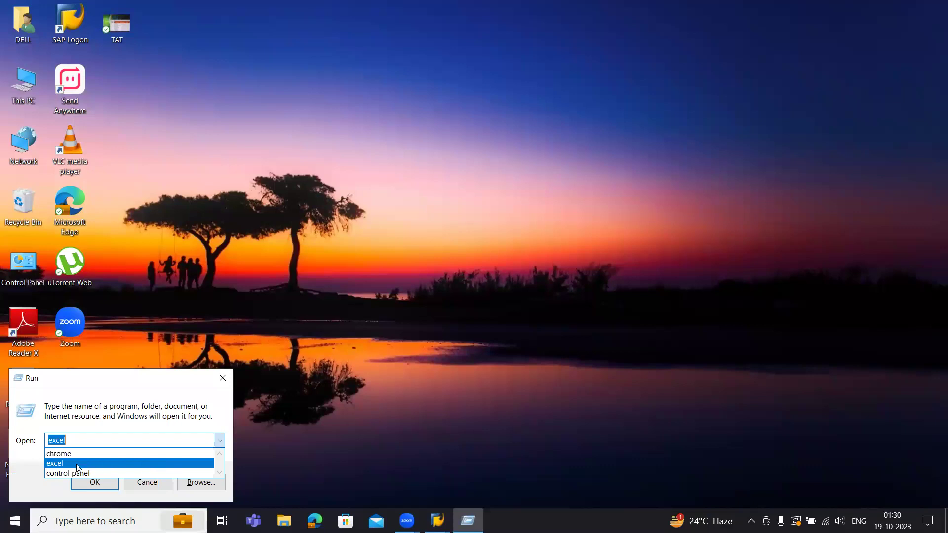
# Step: Launch Excel, open blank workbook Book1, and select cells L13 and L14
pyautogui.click(95, 482)
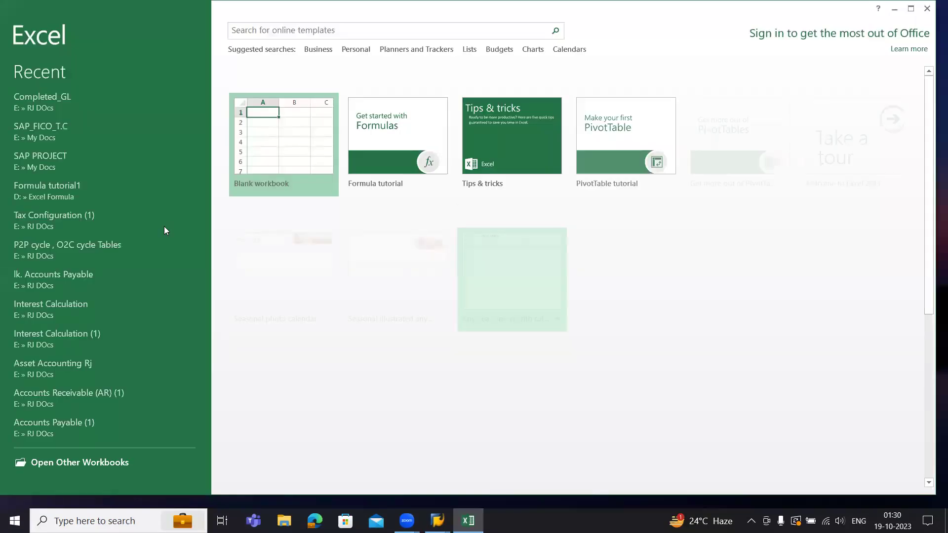
pyautogui.click(280, 147)
pyautogui.click(450, 268)
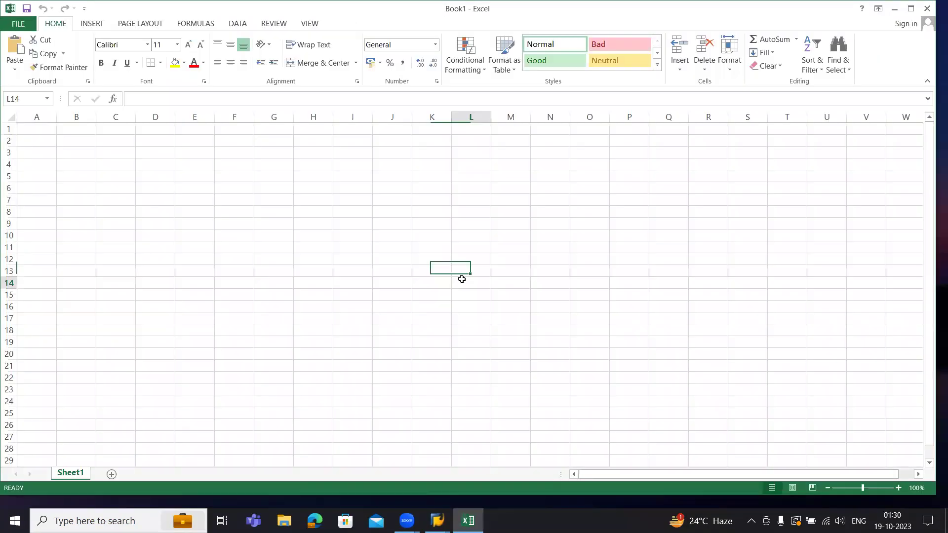
pyautogui.click(462, 281)
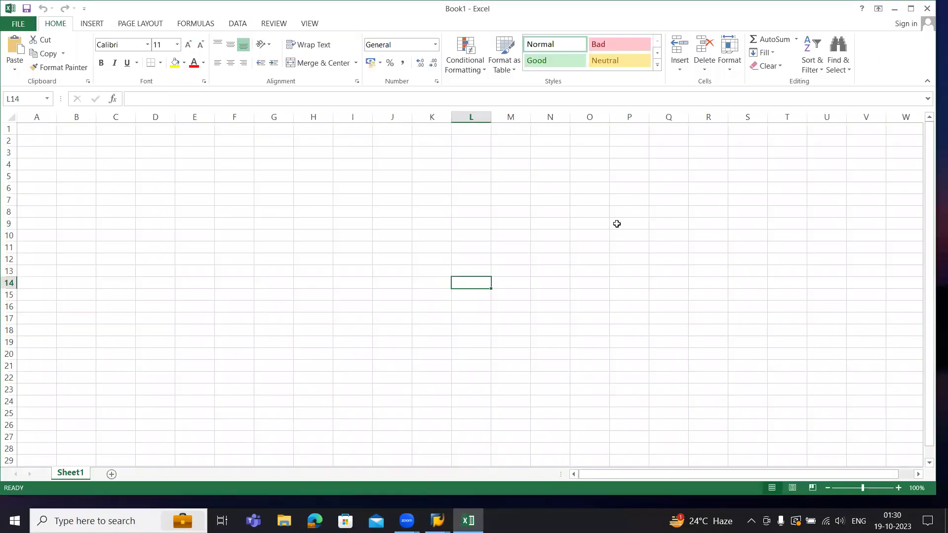